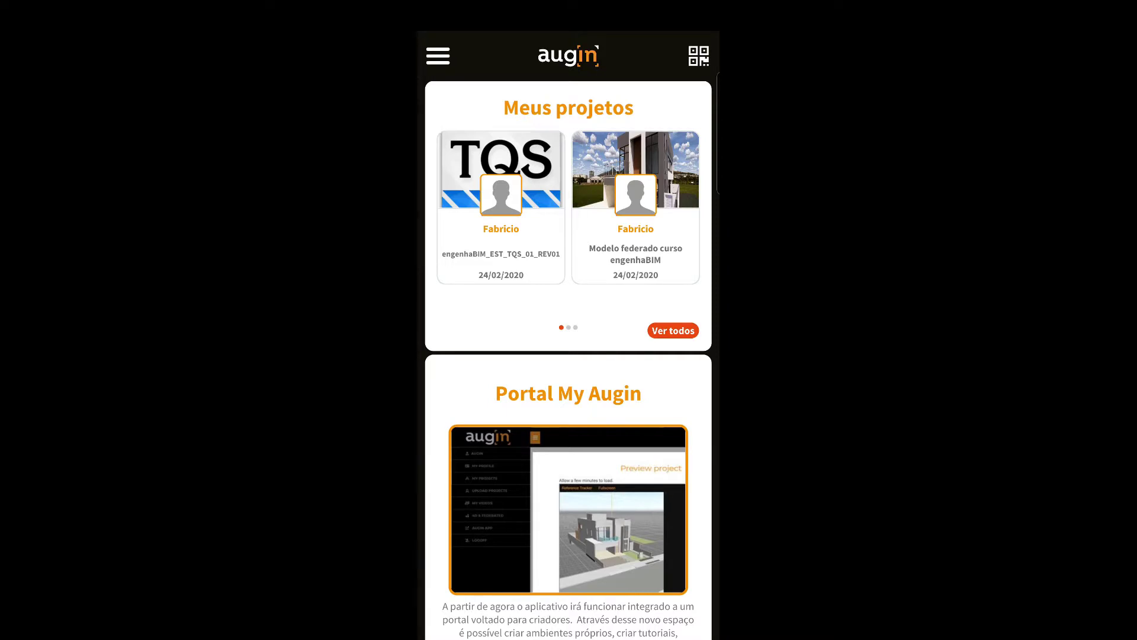
Show all five projects under 'Meus projetos' via 'Ver todos'.
{"action": "left_click", "coordinate": [673, 330]}
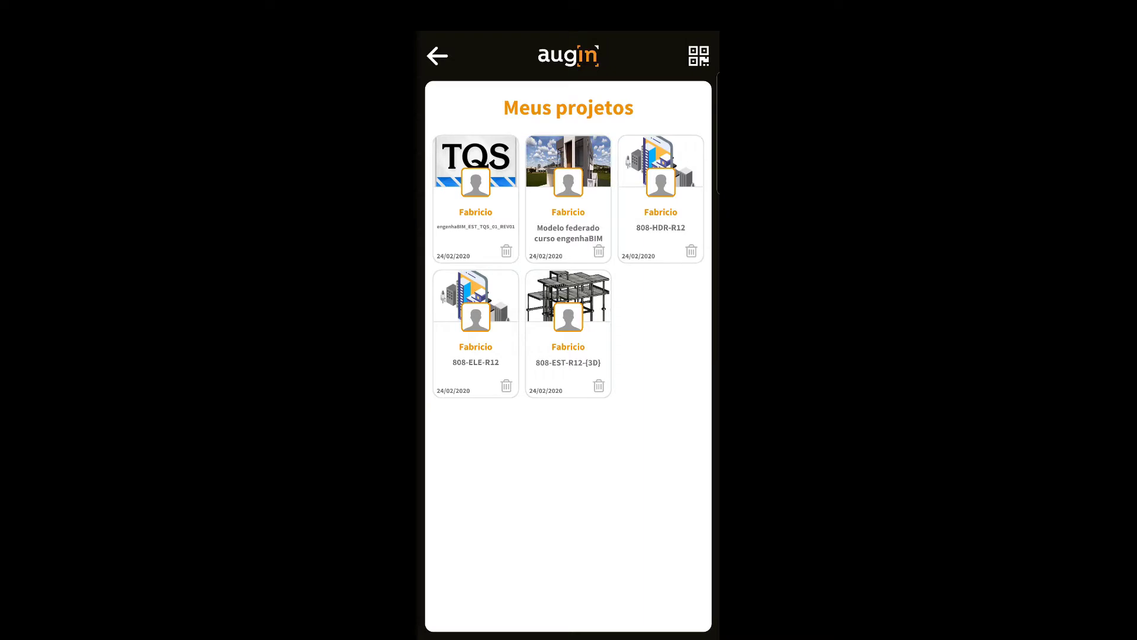
Open the 'Modelo federado curso engenhaBIM' project to load it.
{"action": "left_click", "coordinate": [578, 178]}
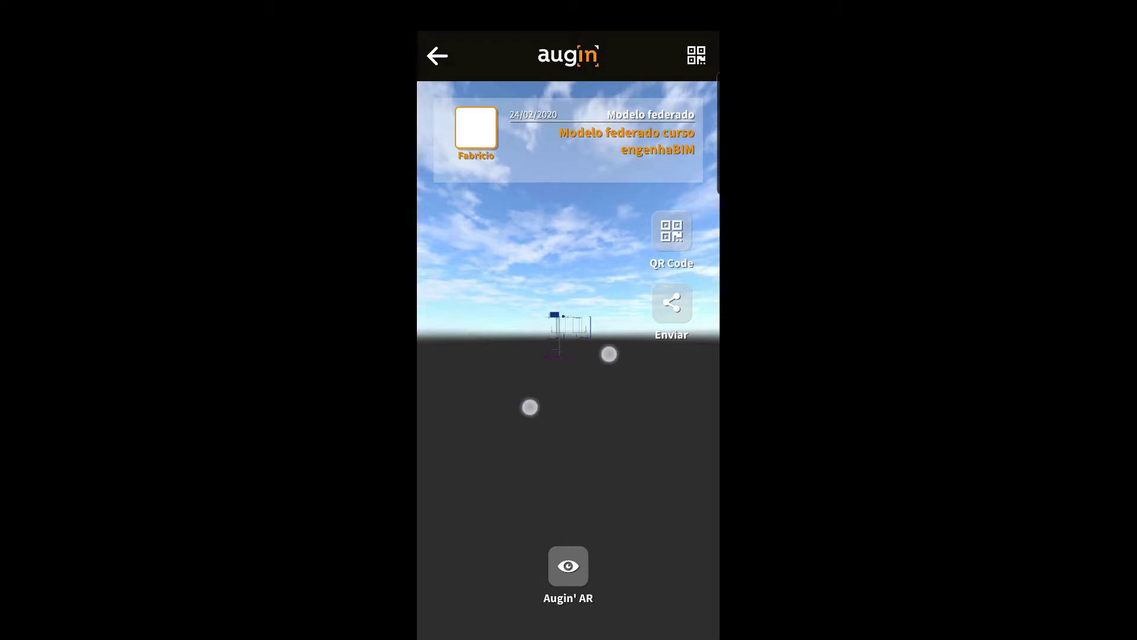
Zoom and orbit the federated model preview to an angled view, then launch AR.
{"action": "scroll", "coordinate": [569, 386], "scroll_direction": "up", "scroll_amount": 2}
{"action": "scroll", "coordinate": [568, 385], "scroll_direction": "up", "scroll_amount": 2}
{"action": "scroll", "coordinate": [569, 385], "scroll_direction": "up", "scroll_amount": 3}
{"action": "scroll", "coordinate": [566, 411], "scroll_direction": "up", "scroll_amount": 2}
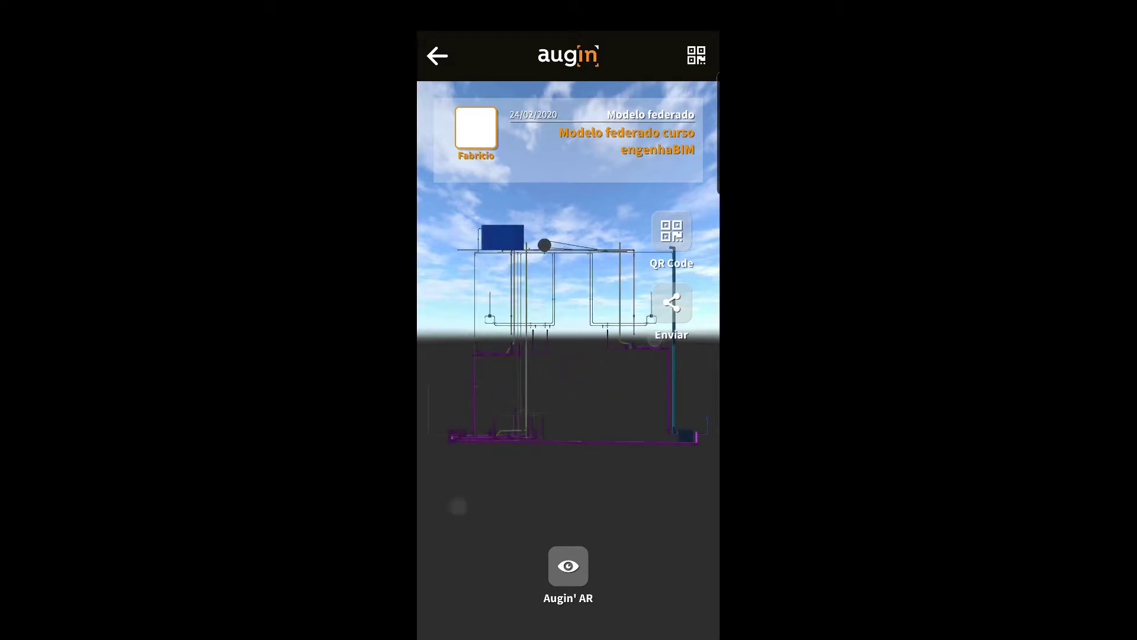
{"action": "scroll", "coordinate": [551, 436], "scroll_direction": "up", "scroll_amount": 2}
{"action": "scroll", "coordinate": [551, 437], "scroll_direction": "up", "scroll_amount": 3}
{"action": "mouse_move", "coordinate": [456, 416]}
{"action": "left_mouse_down"}
{"action": "mouse_move", "coordinate": [478, 409]}
{"action": "mouse_move", "coordinate": [562, 441]}
{"action": "left_mouse_up"}
{"action": "left_click", "coordinate": [568, 566]}
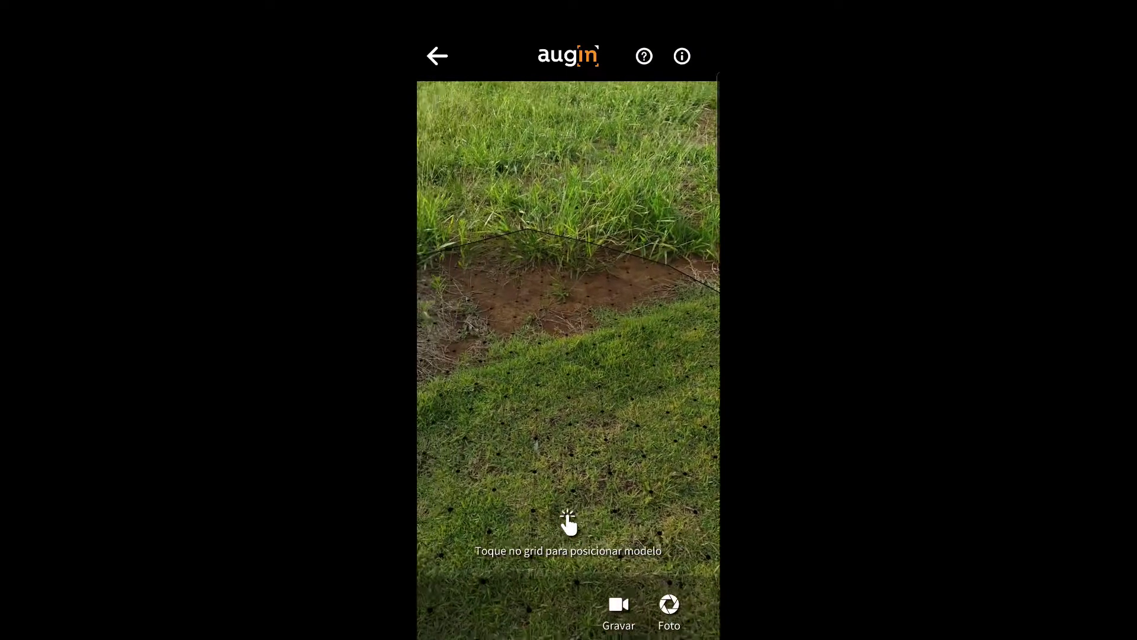
Place the federated model at 1:1 scale on the detected grass surface.
{"action": "left_click", "coordinate": [592, 379]}
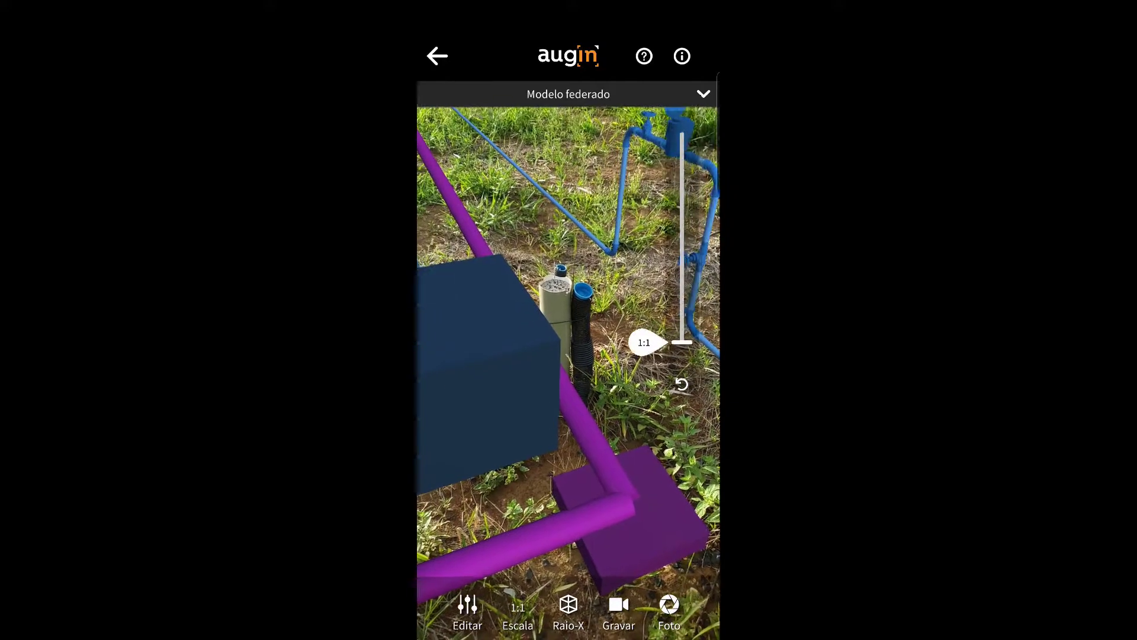
Hide the structural layer 808-EST-R12-{3D}, leaving electrical and plumbing layers on.
{"action": "left_click", "coordinate": [565, 393]}
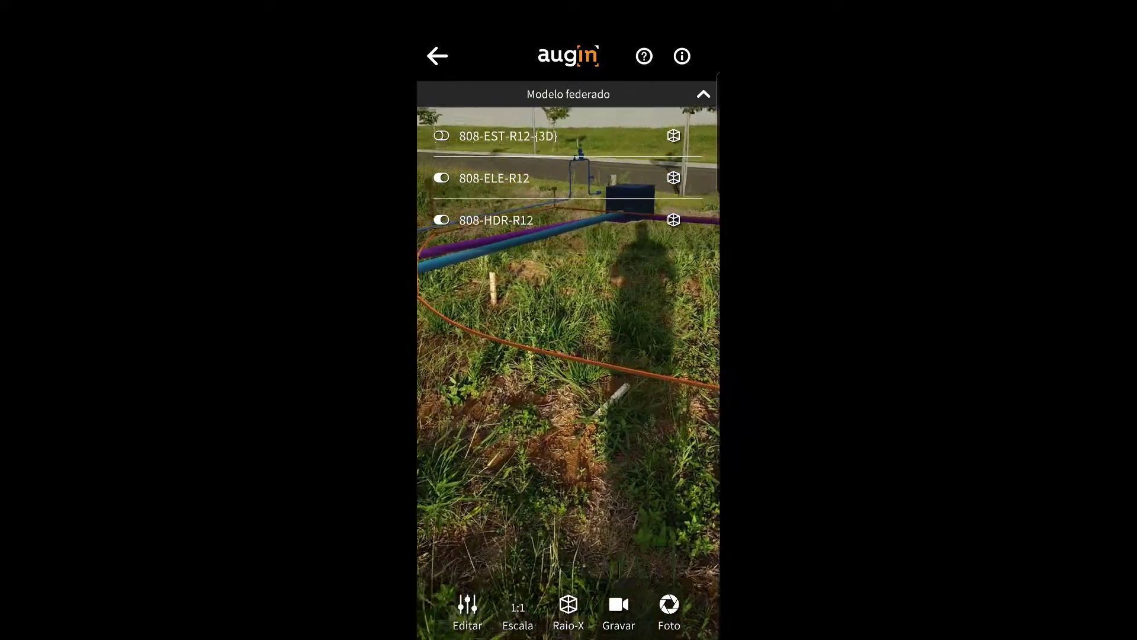
Turn the 808-EST-R12-{3D} structural layer back on alongside electrical and plumbing.
{"action": "left_click", "coordinate": [704, 93]}
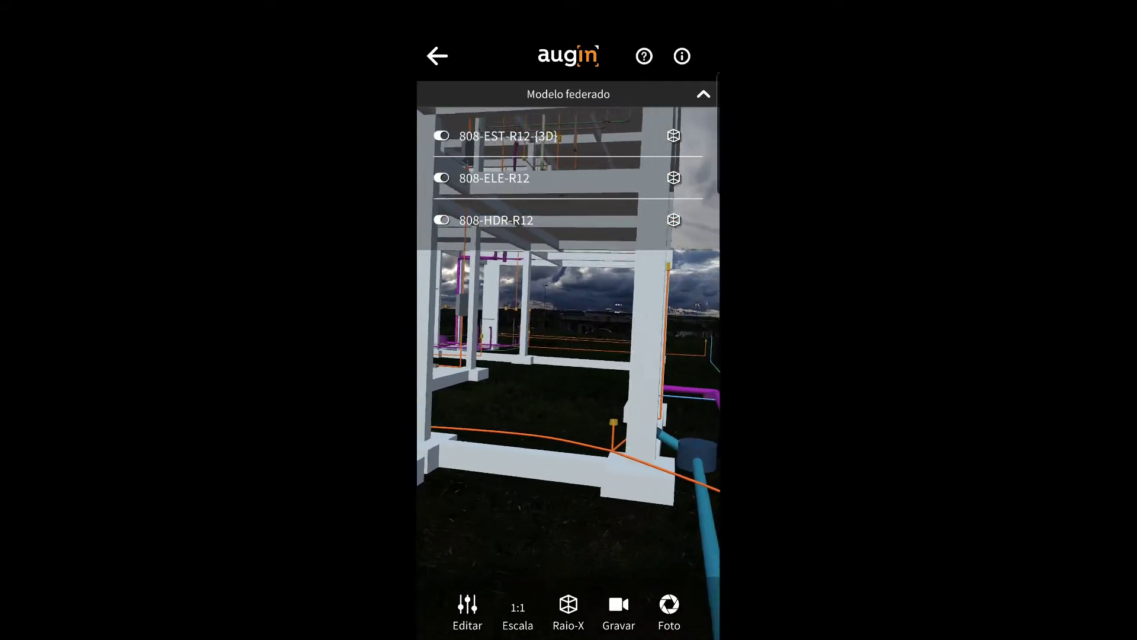
Enable X-ray on 808-EST-R12-{3D} so the structure shows semi-transparent.
{"action": "left_click", "coordinate": [703, 93]}
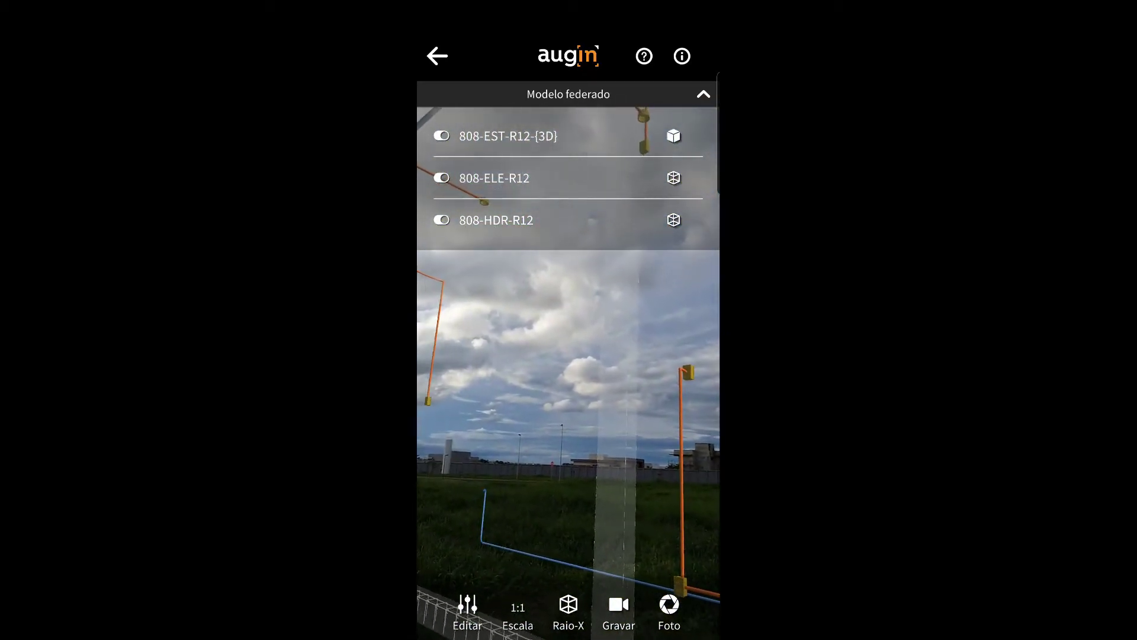
Turn off X-ray for the 808-EST-R12-{3D} structure and collapse the layer list.
{"action": "left_click", "coordinate": [674, 136]}
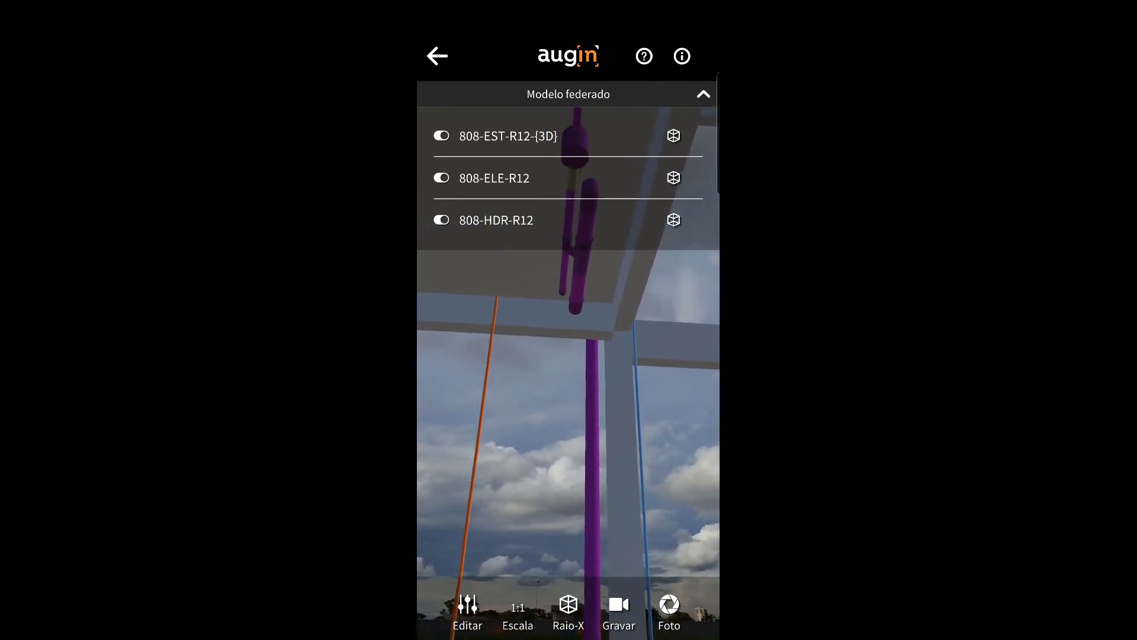
{"action": "left_click", "coordinate": [703, 95]}
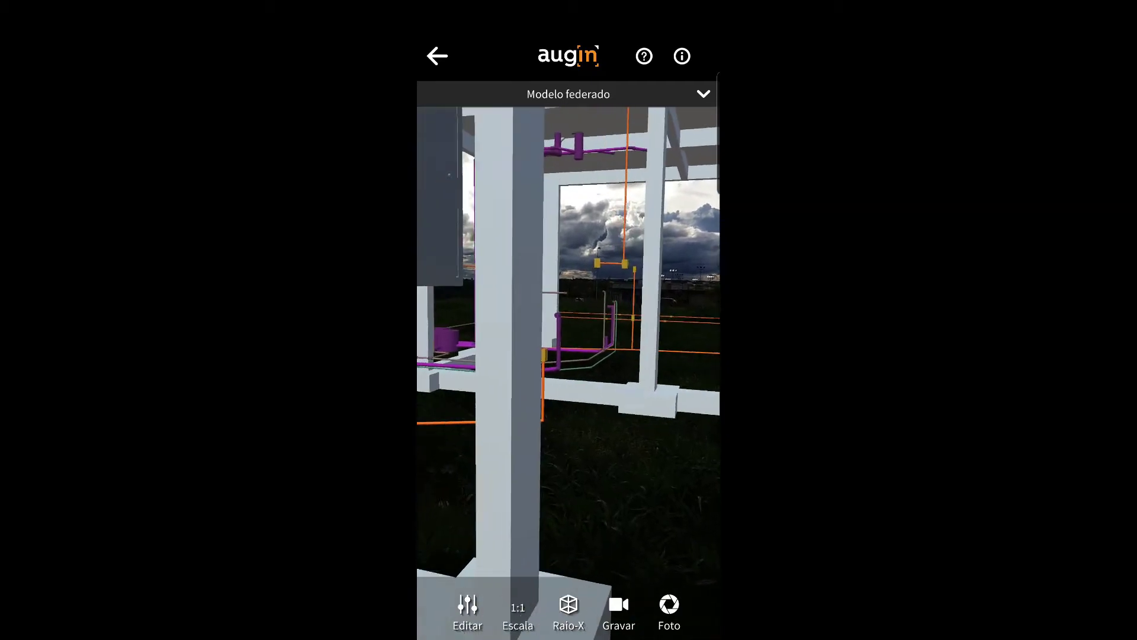
Hide and re-show the electrical, plumbing and structural layers one at a time.
{"action": "left_click", "coordinate": [703, 93]}
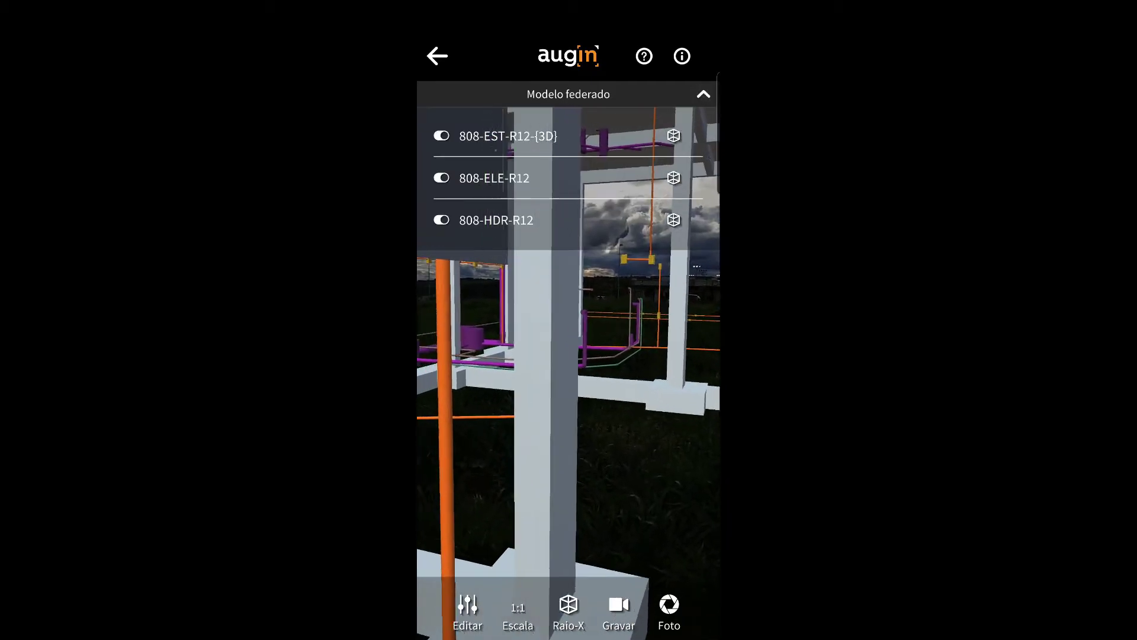
{"action": "left_click", "coordinate": [442, 178]}
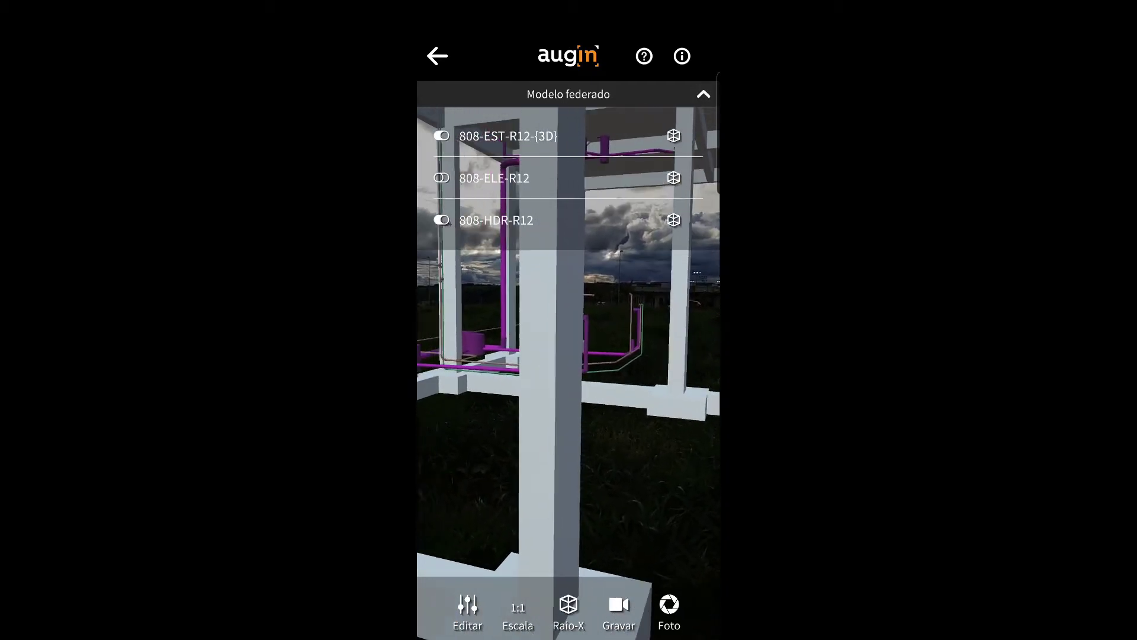
{"action": "left_click", "coordinate": [441, 178]}
{"action": "left_click", "coordinate": [441, 220]}
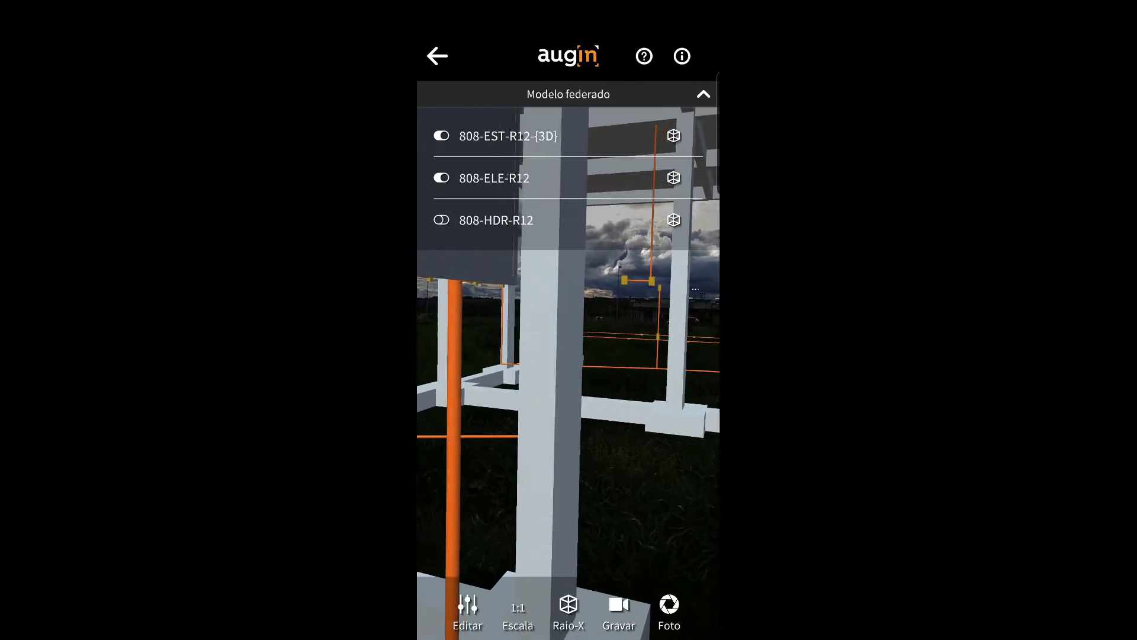
{"action": "left_click", "coordinate": [441, 220]}
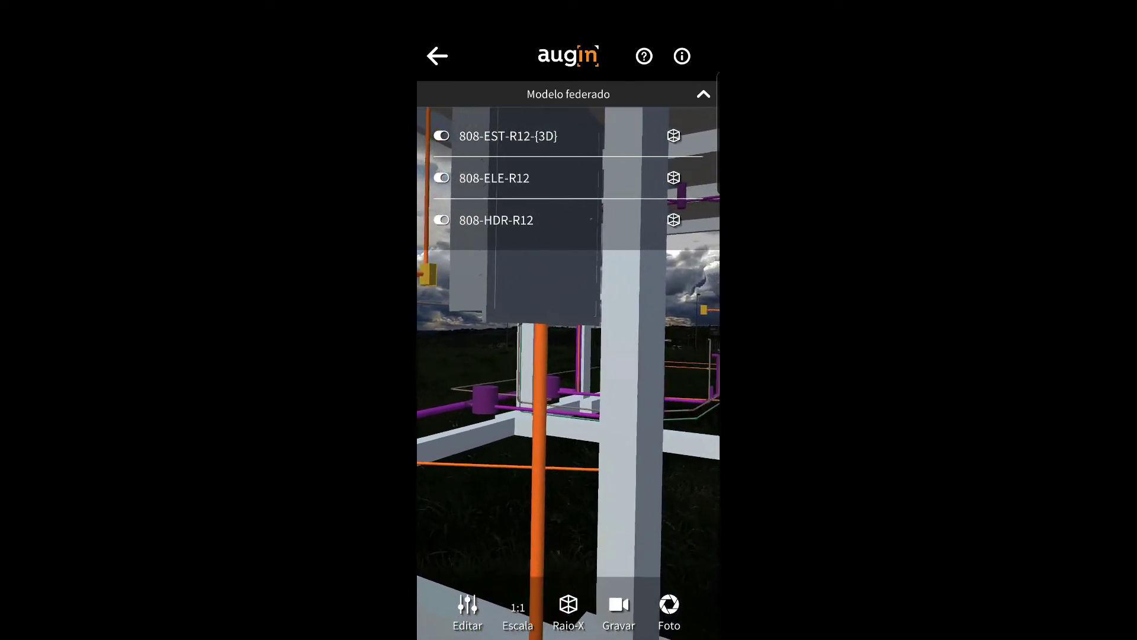
{"action": "left_click", "coordinate": [441, 135]}
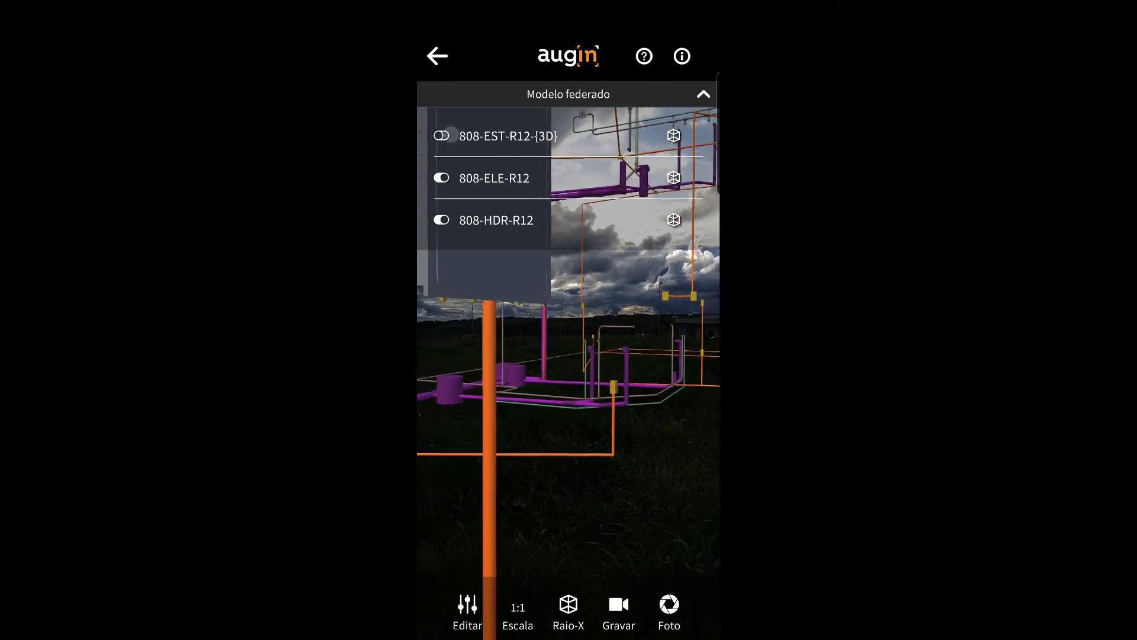
{"action": "left_click", "coordinate": [442, 135]}
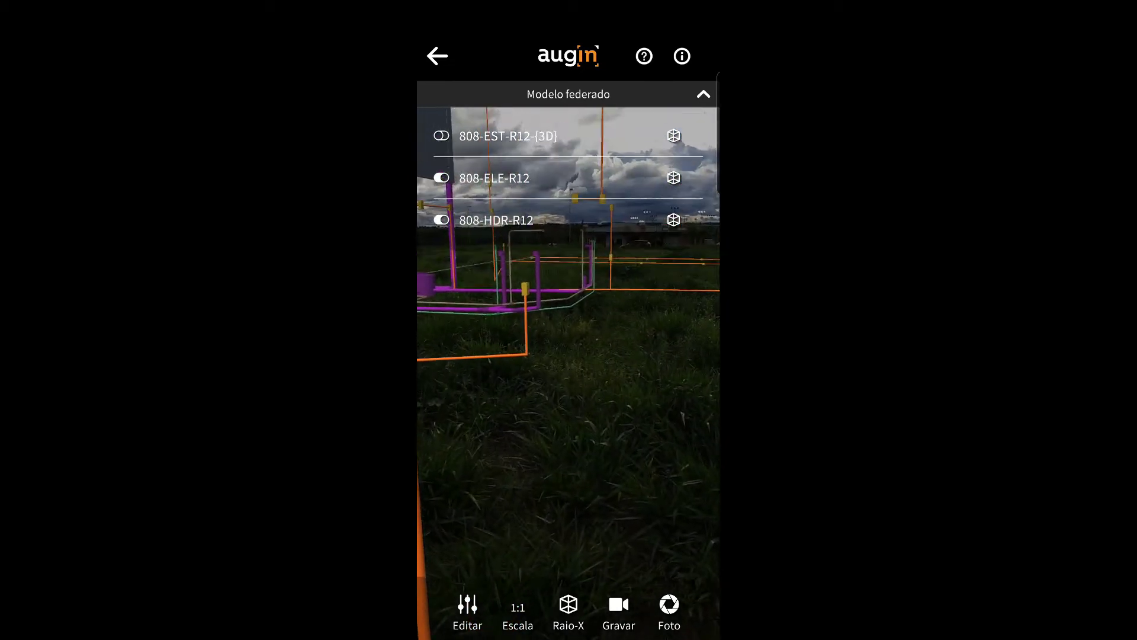
{"action": "left_click", "coordinate": [442, 136]}
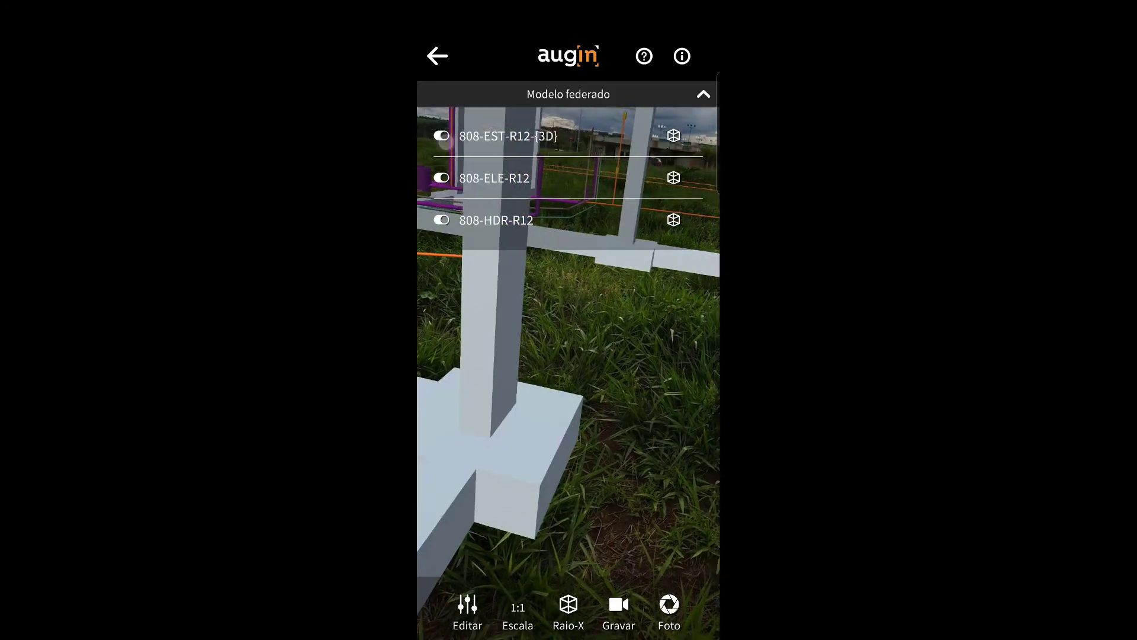
Toggle structural X-ray on and off, then open the model editing tools.
{"action": "left_click", "coordinate": [674, 136]}
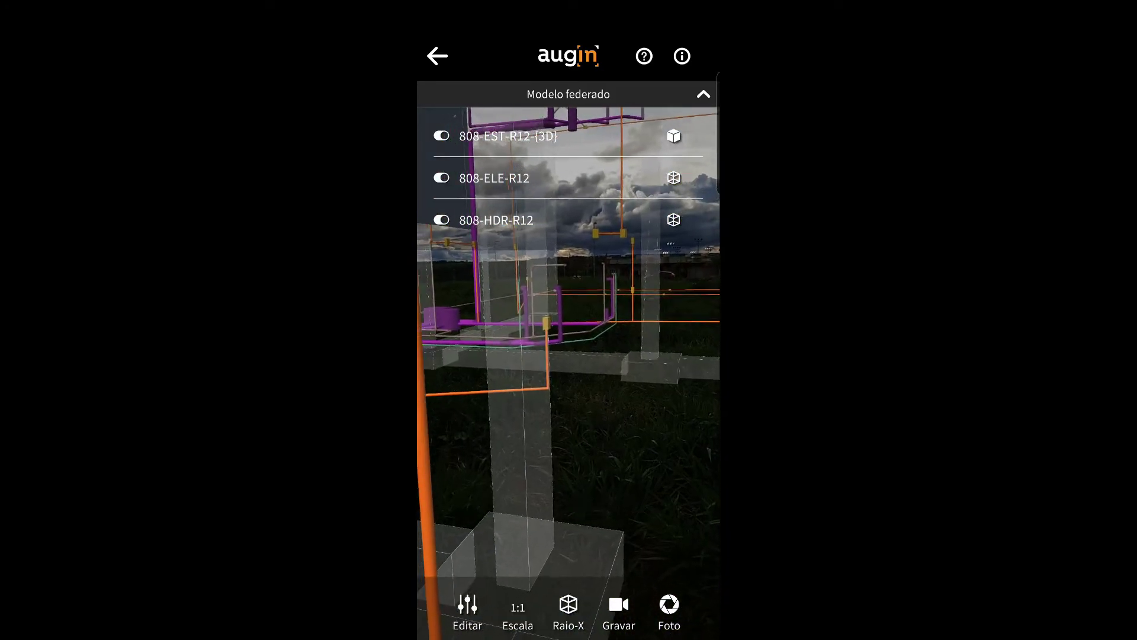
{"action": "left_click", "coordinate": [674, 136]}
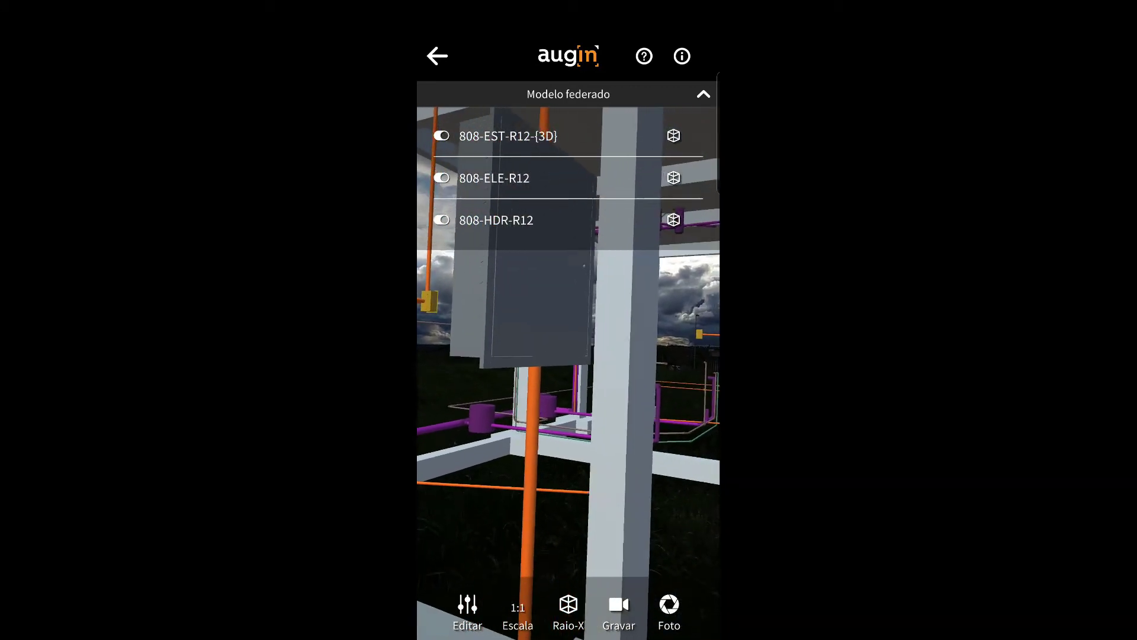
{"action": "left_click", "coordinate": [468, 610]}
Raise the model's height offset to 0.1 m using the Altura slider.
{"action": "left_click", "coordinate": [518, 548]}
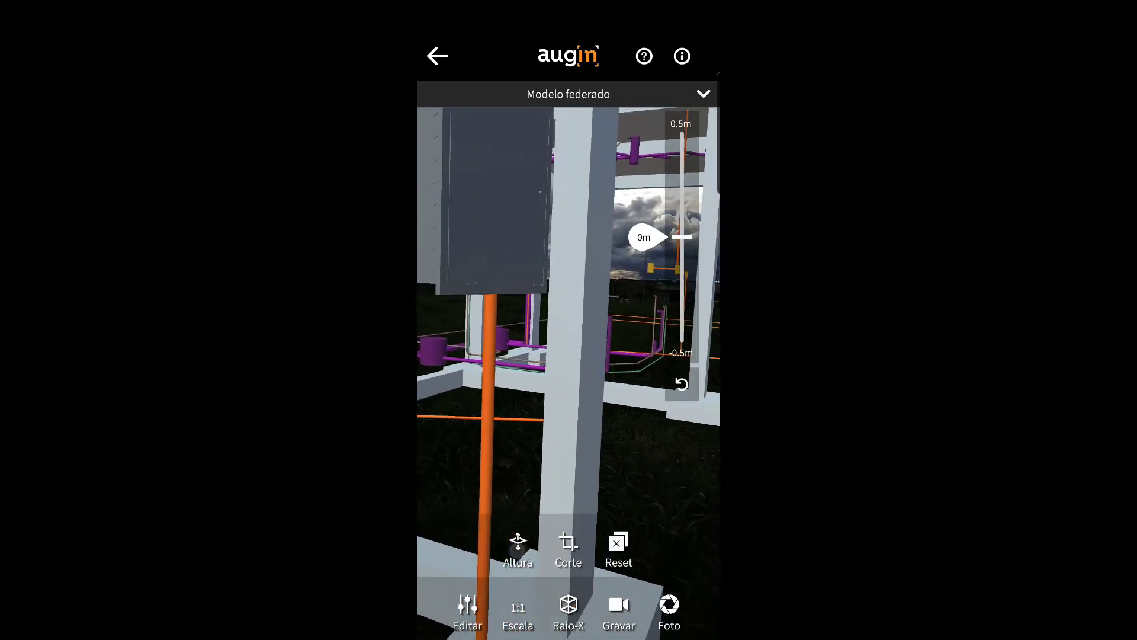
{"action": "mouse_move", "coordinate": [645, 237]}
{"action": "left_mouse_down"}
{"action": "mouse_move", "coordinate": [645, 349]}
{"action": "mouse_move", "coordinate": [646, 77]}
{"action": "mouse_move", "coordinate": [649, 399]}
{"action": "mouse_move", "coordinate": [646, 130]}
{"action": "mouse_move", "coordinate": [644, 237]}
{"action": "left_mouse_up"}
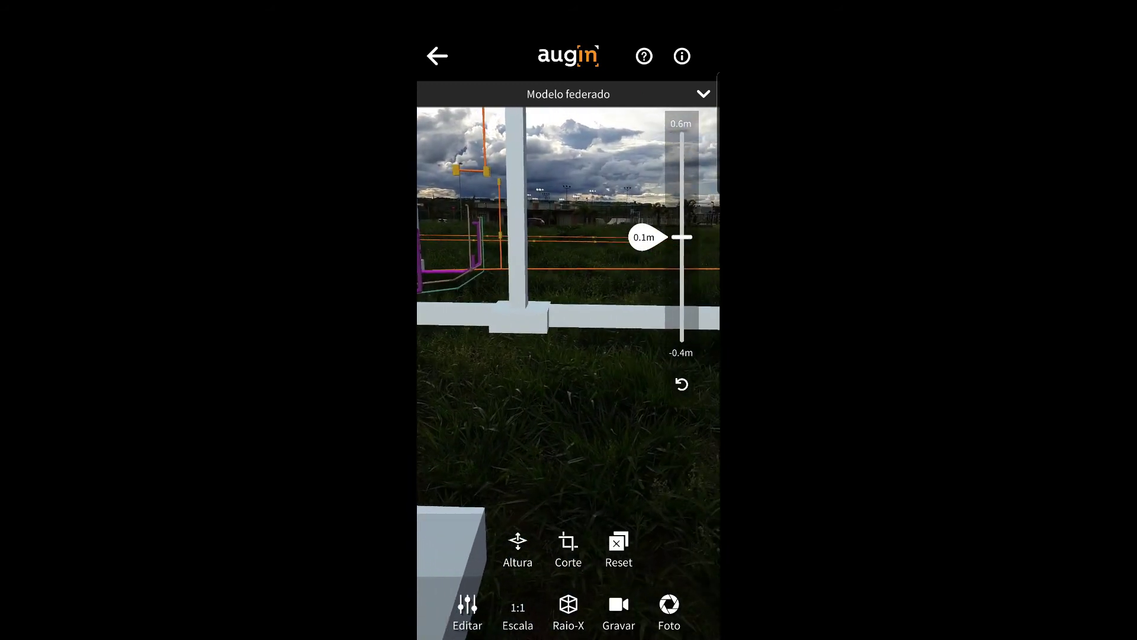